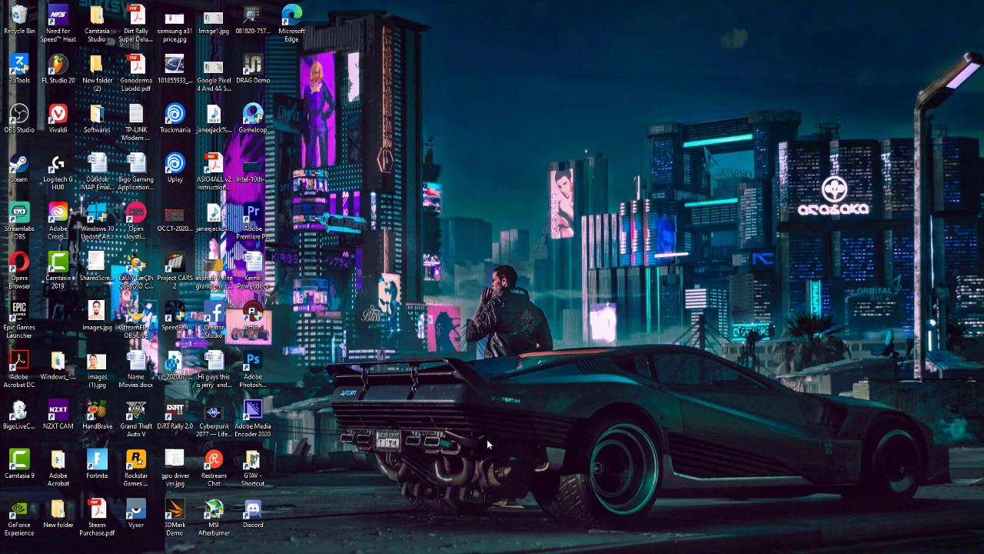
- Launch AMD Ryzen Master from the Start menu so its overclocking warning appears
key(super)
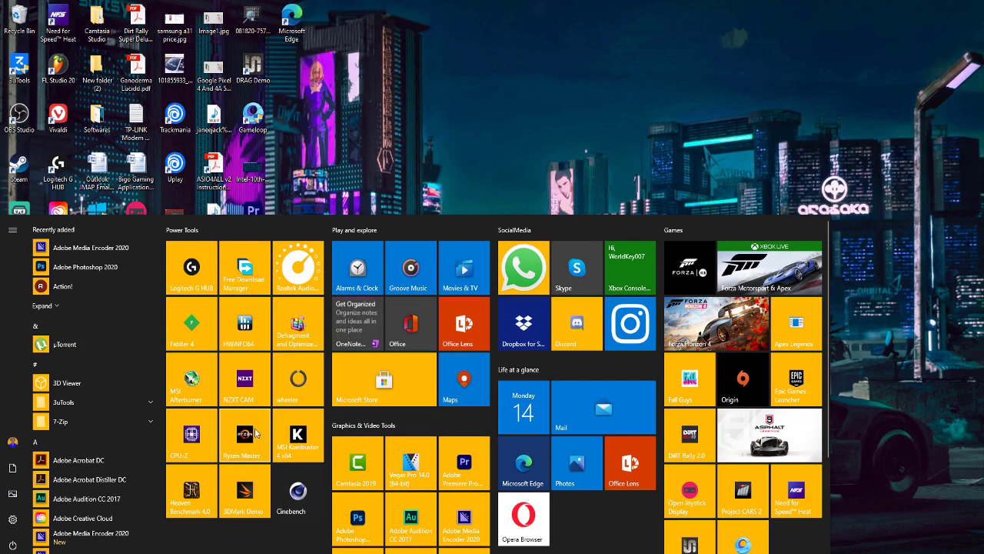
click(255, 427)
click(467, 354)
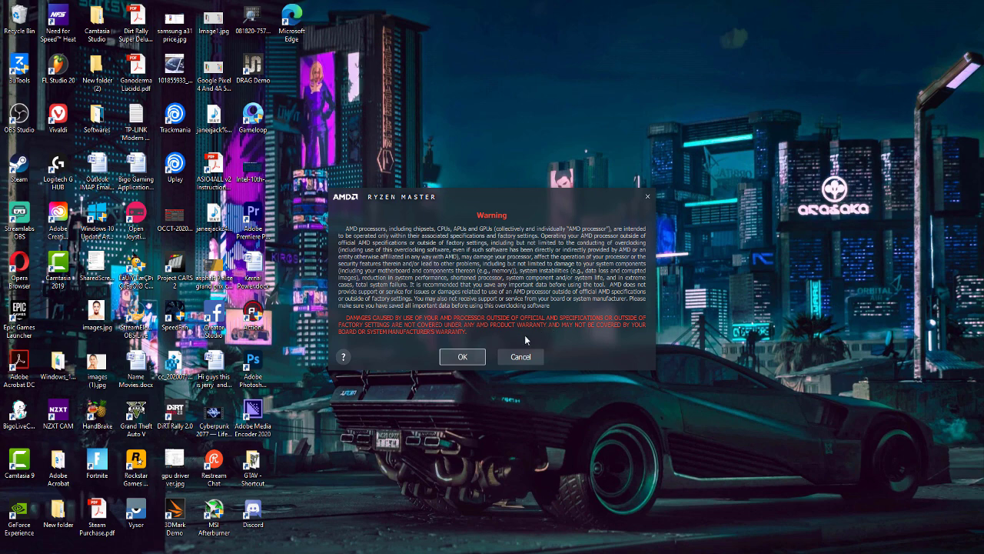
- Accept the overclocking warning, try Basic View, then return to Advanced View's Home monitoring page
click(463, 357)
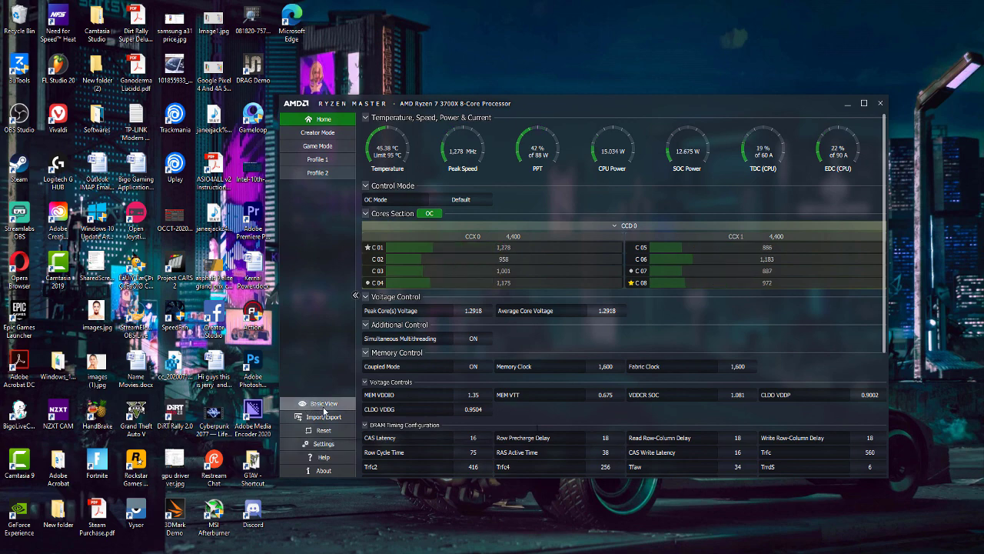
click(322, 406)
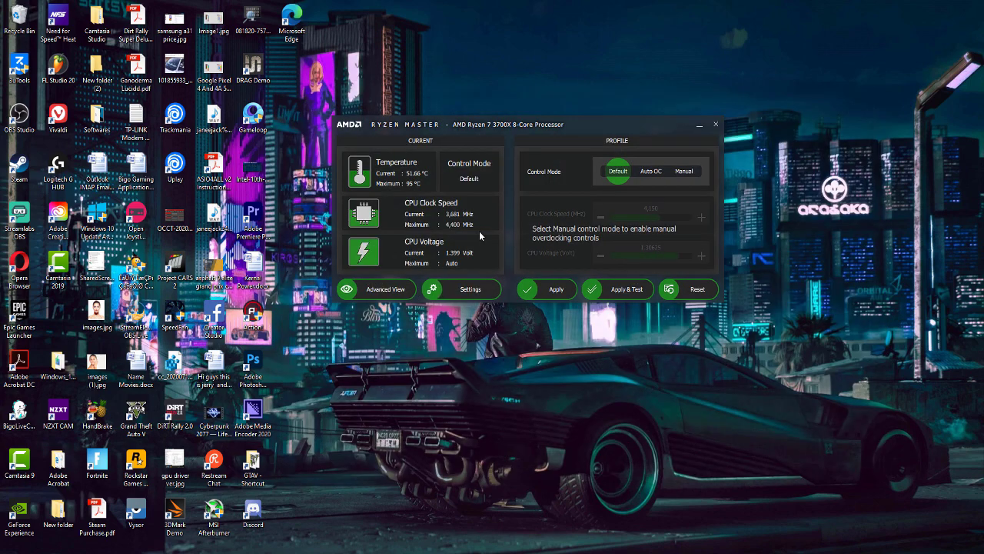
click(383, 294)
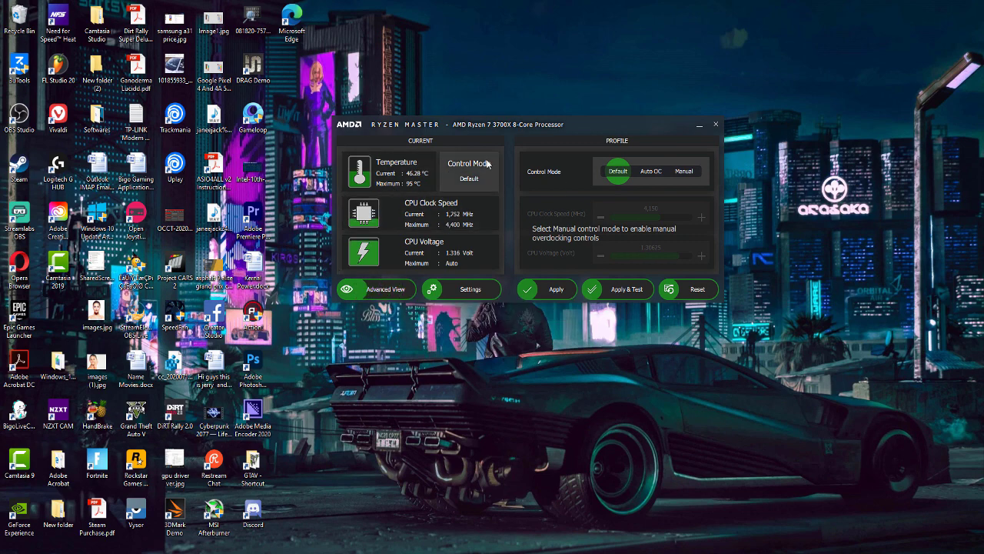
drag(501, 132, 482, 198)
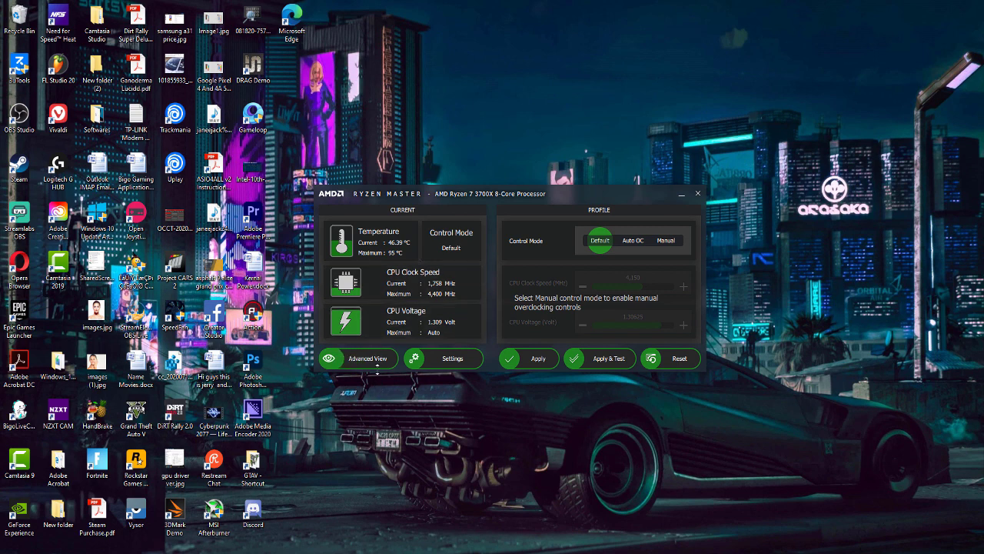
click(375, 360)
click(361, 361)
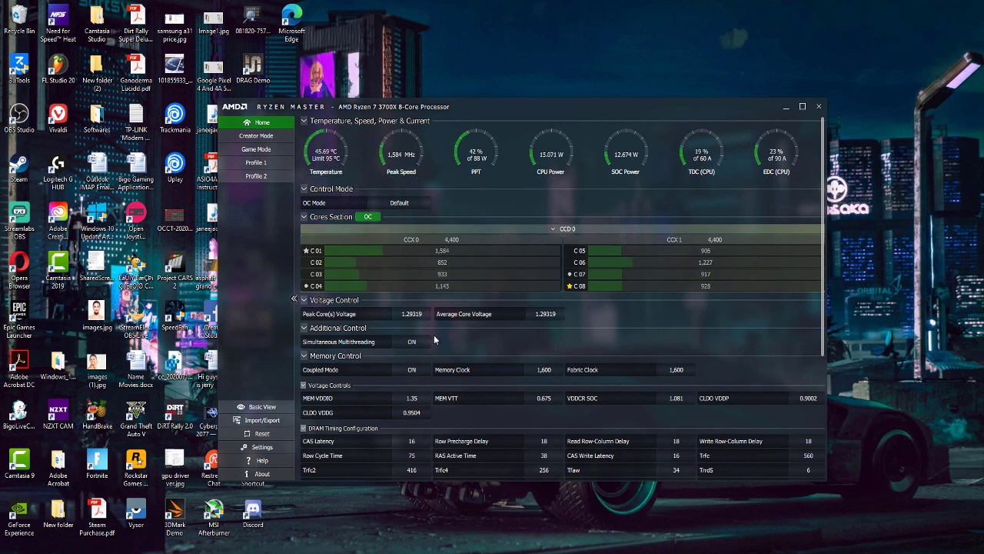
- Browse Creator Mode, Game Mode and Profiles 1 and 2, ending on Profile 1's 4150 MHz manual settings
click(257, 136)
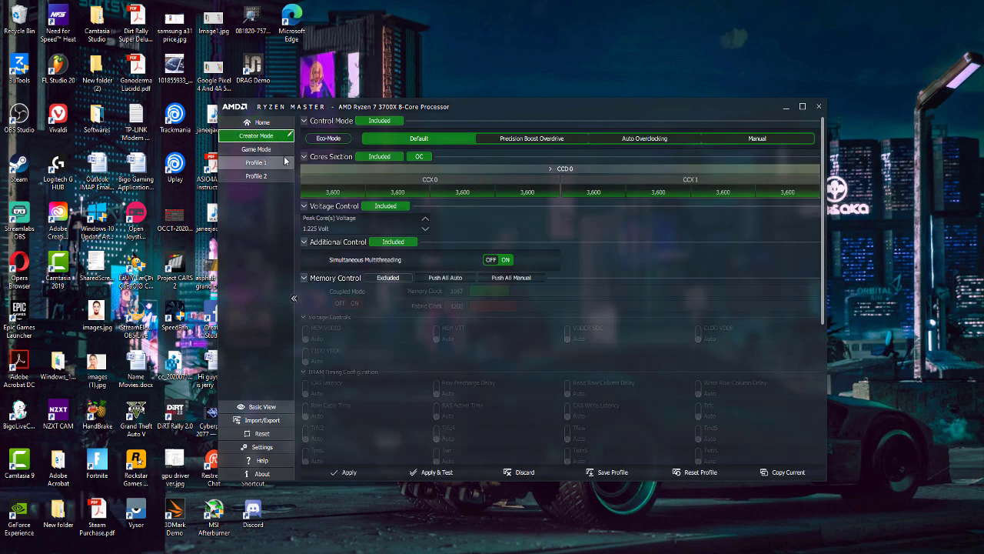
click(277, 150)
click(271, 162)
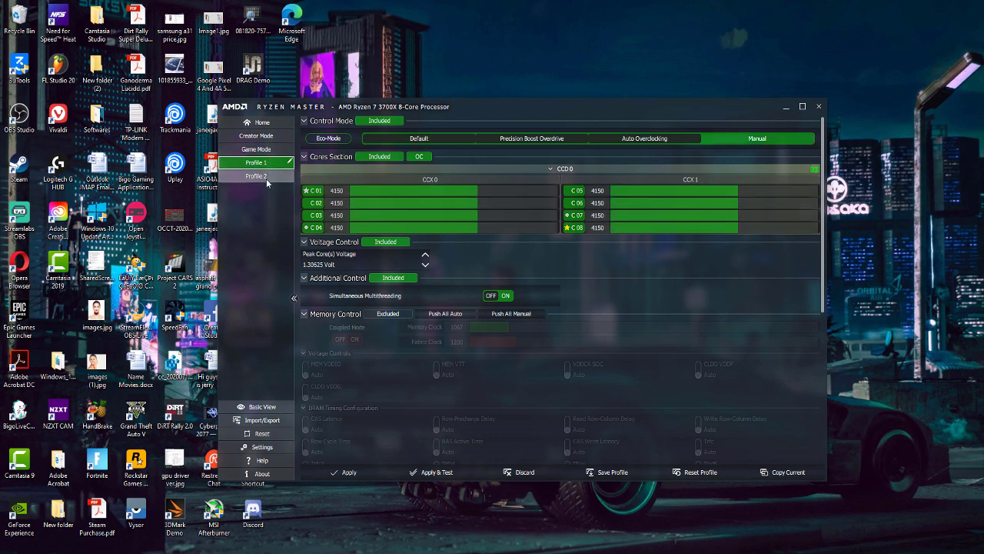
click(266, 178)
click(269, 166)
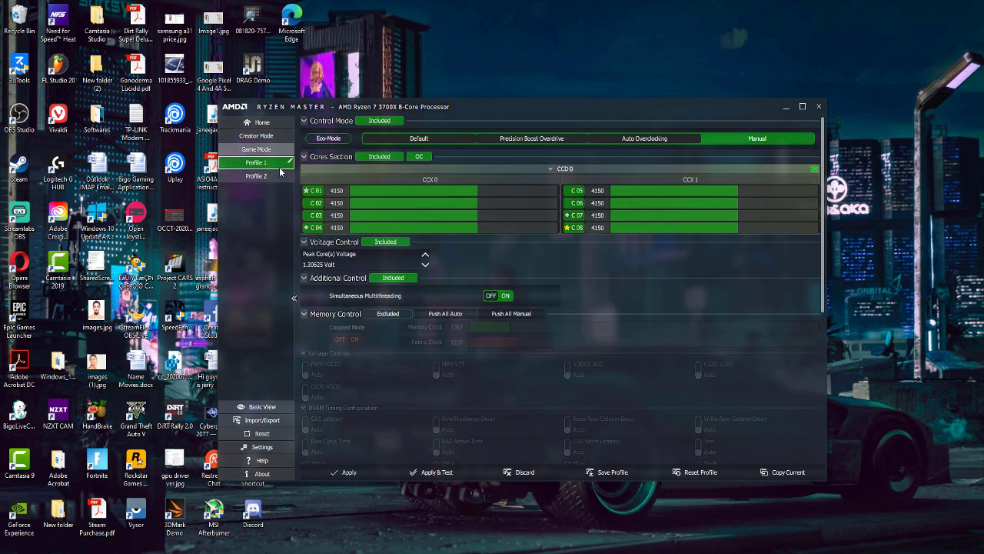
click(265, 176)
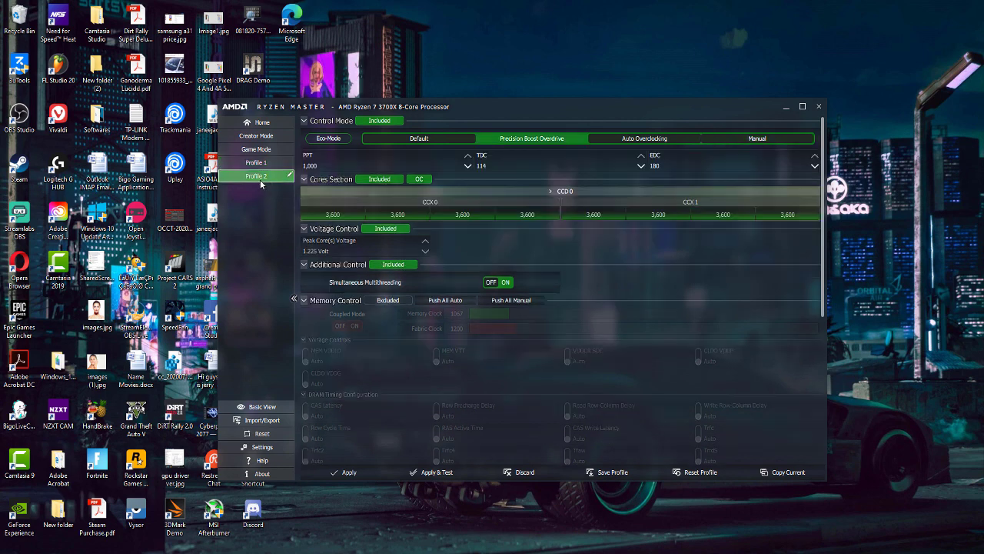
click(262, 163)
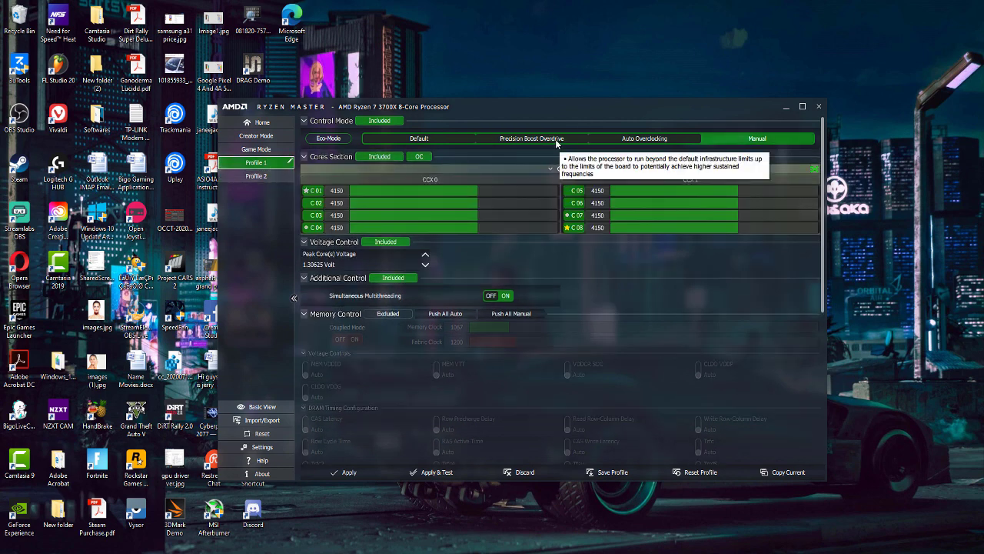
click(250, 177)
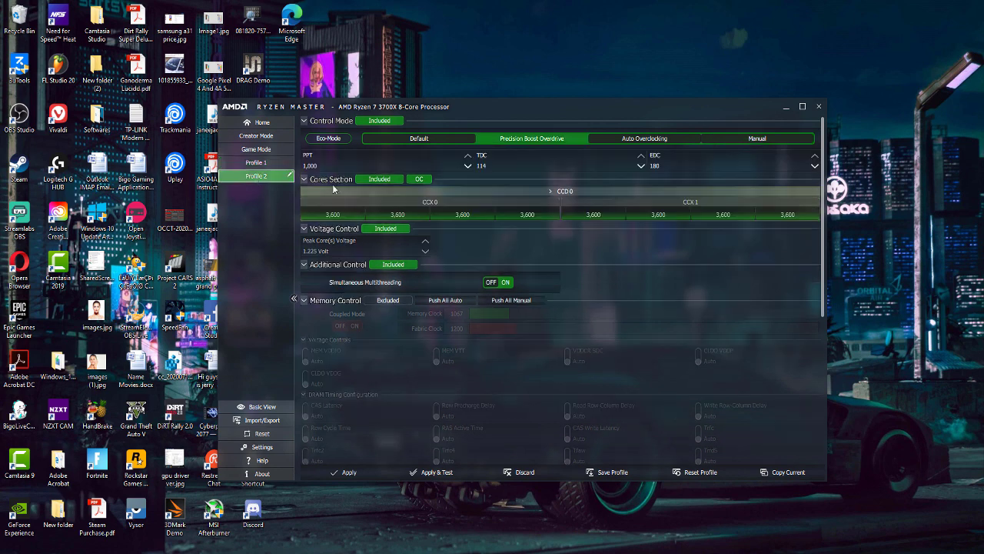
click(256, 162)
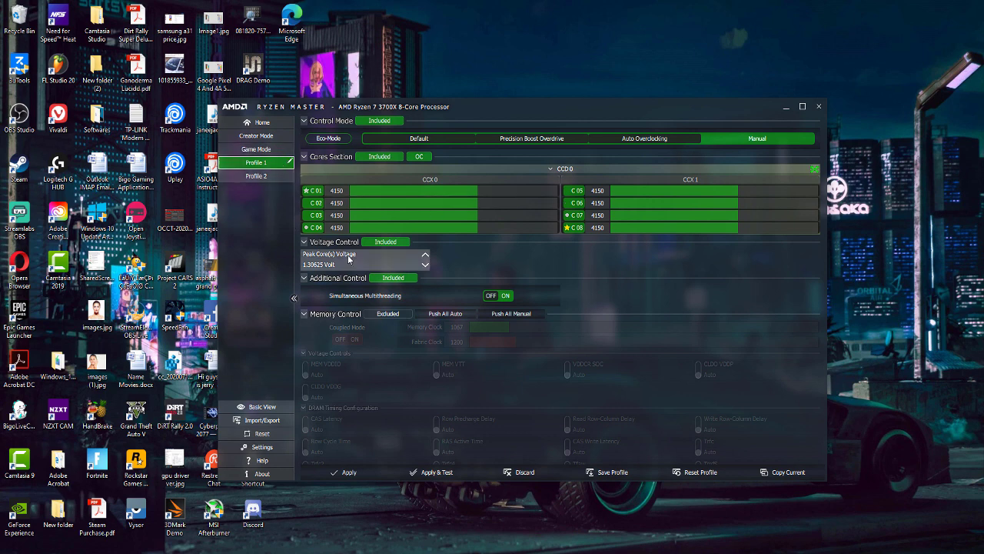
mouse_move(419, 265)
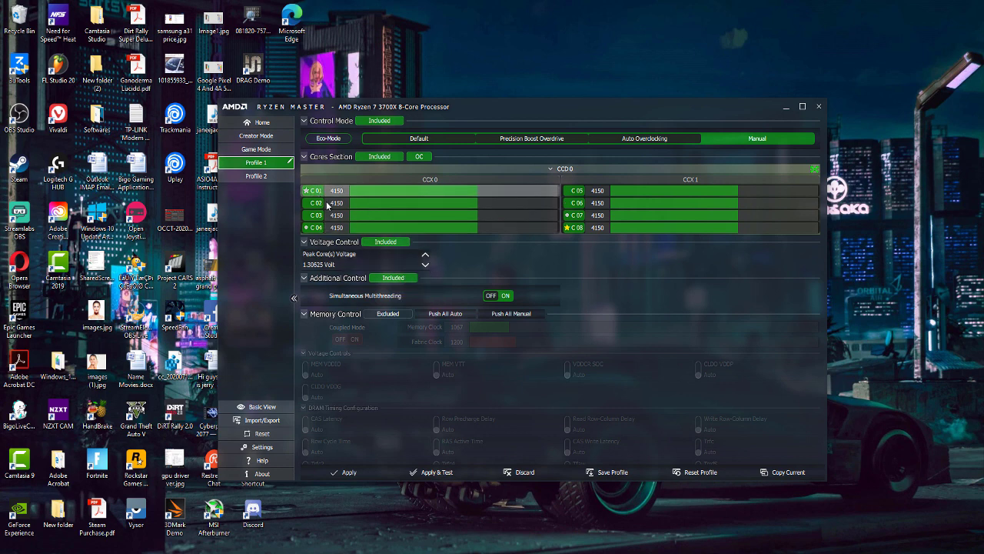
mouse_move(343, 198)
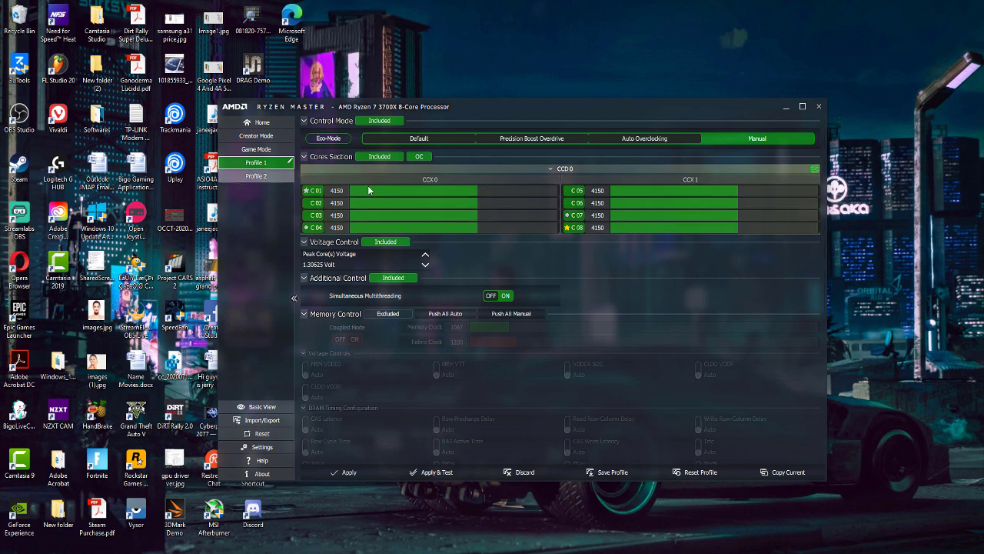
- Try Profile 1 in Precision Boost Overdrive mode, then return it to Manual
click(529, 140)
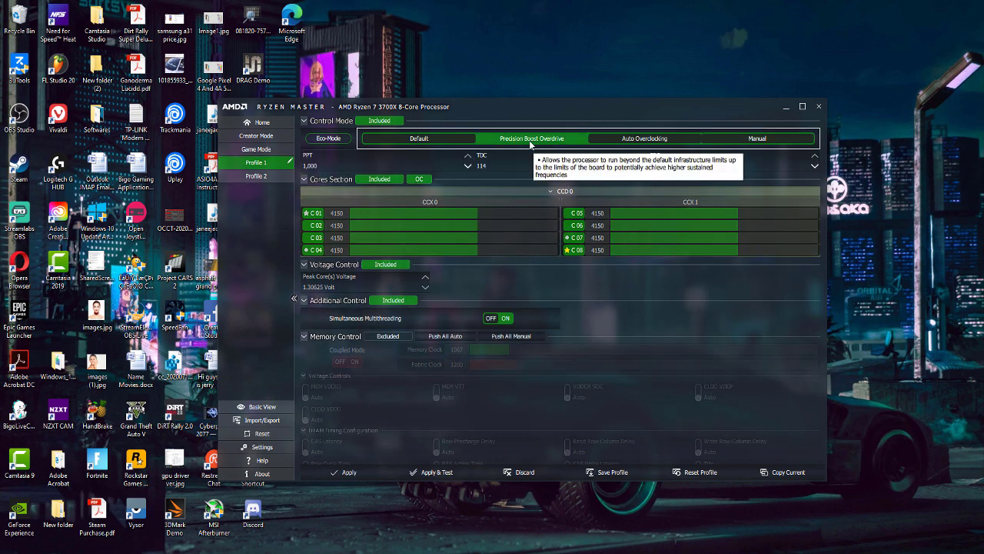
click(253, 176)
click(259, 163)
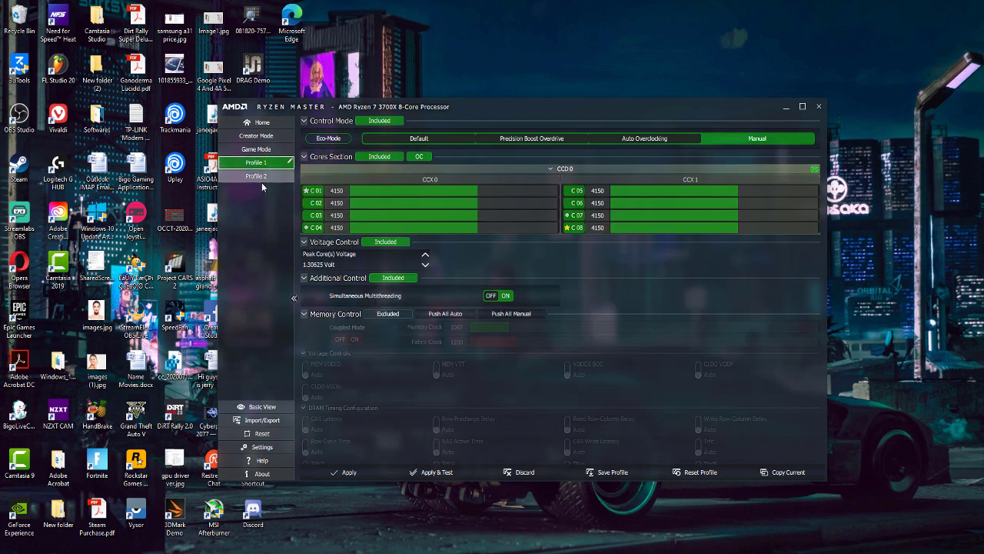
click(532, 140)
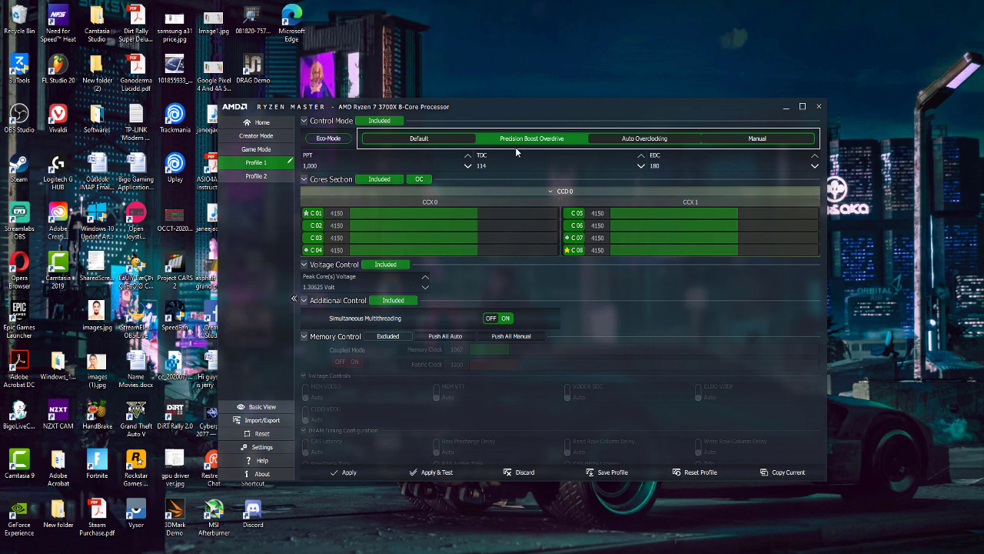
click(777, 139)
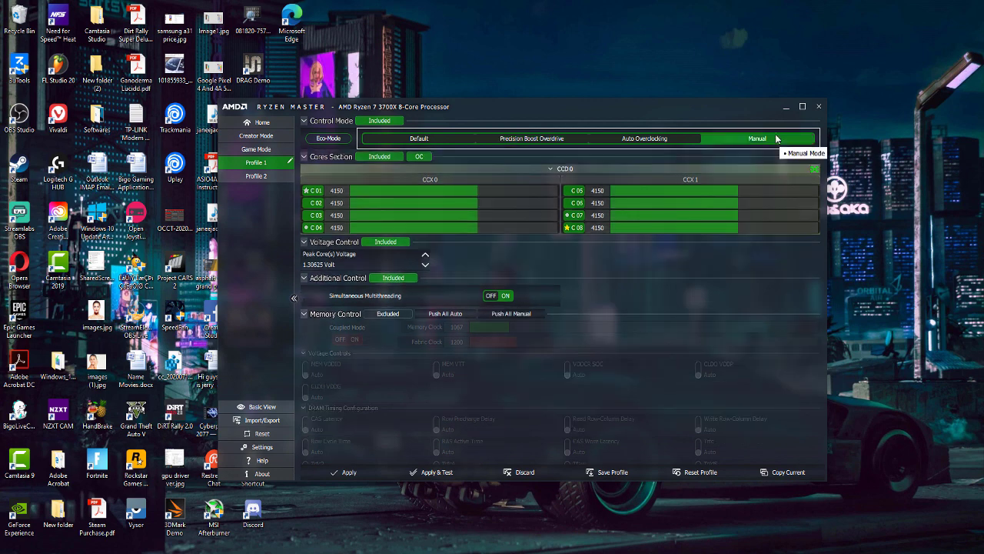
- Show Profile 2 in Precision Boost Overdrive: PPT 1,000, TDC 114, EDC 180, 1.225 V
click(262, 178)
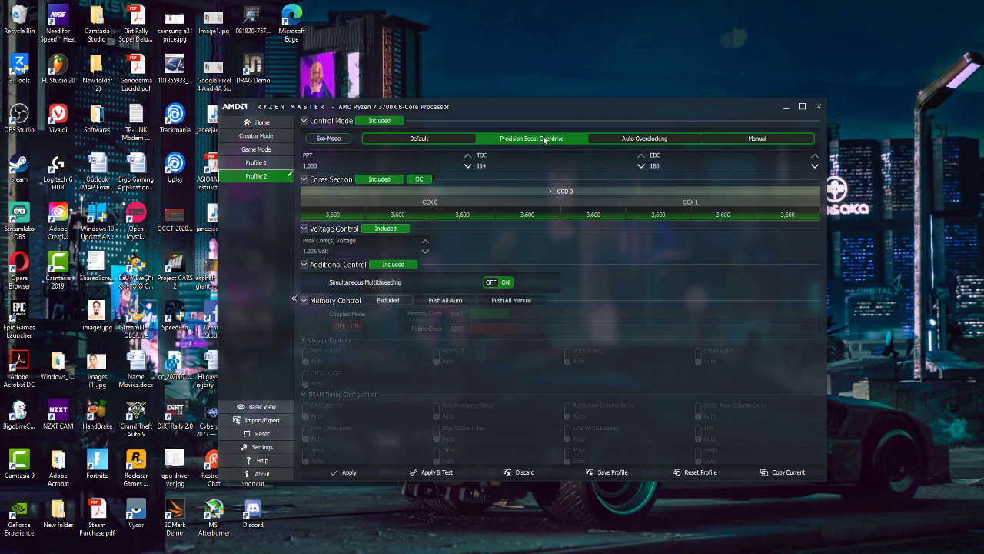
click(256, 162)
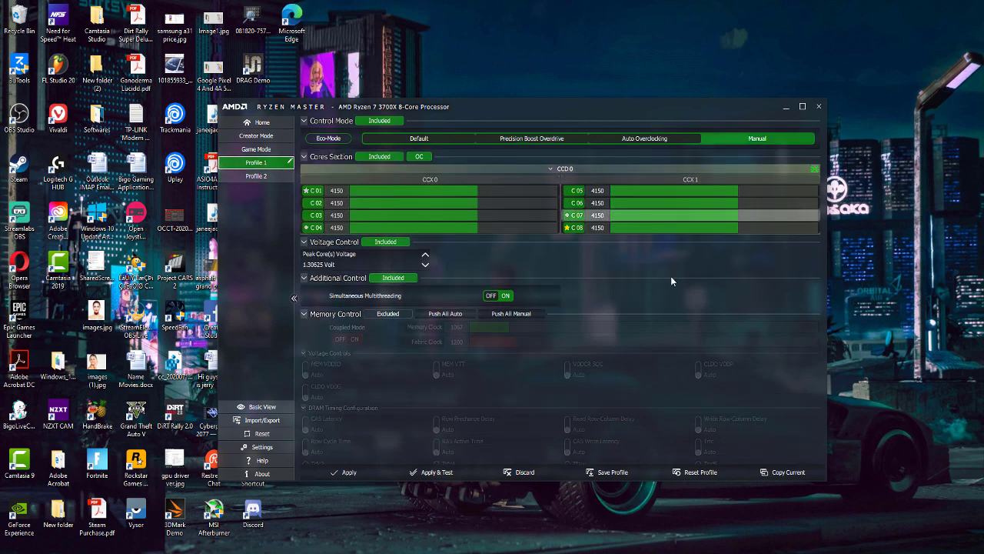
click(265, 177)
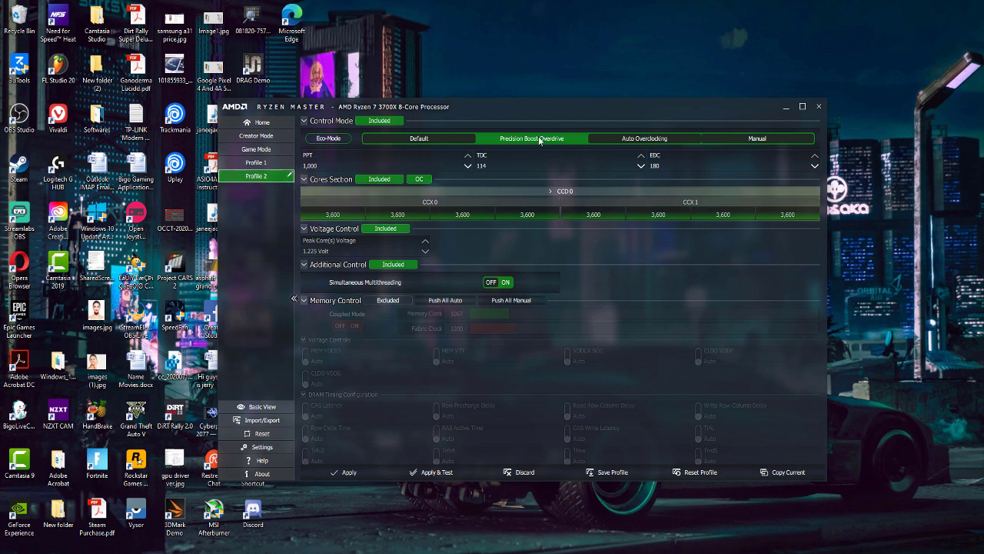
click(439, 141)
click(531, 142)
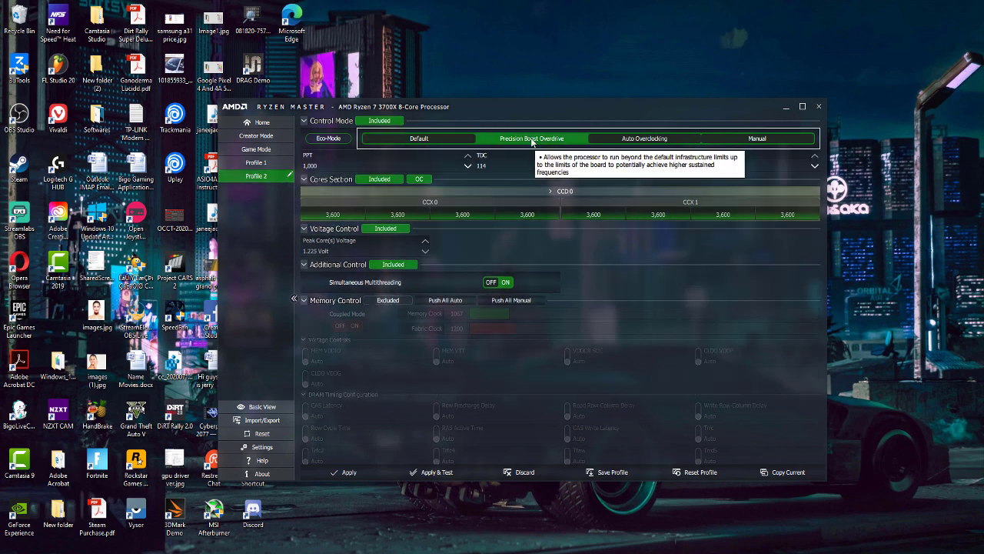
- Apply Profile 2's Precision Boost Overdrive settings and let the stress test finish with Success
click(436, 472)
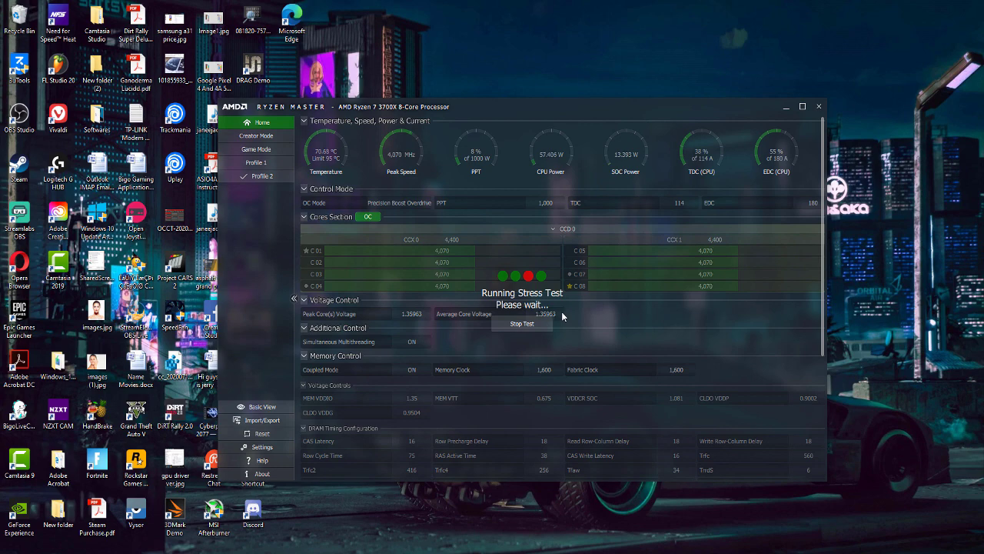
key(super)
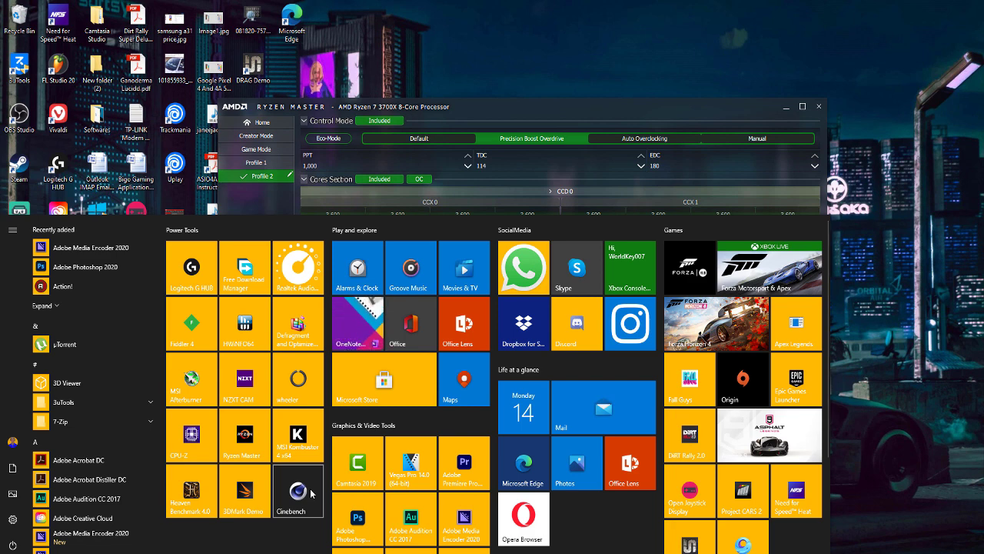
click(588, 82)
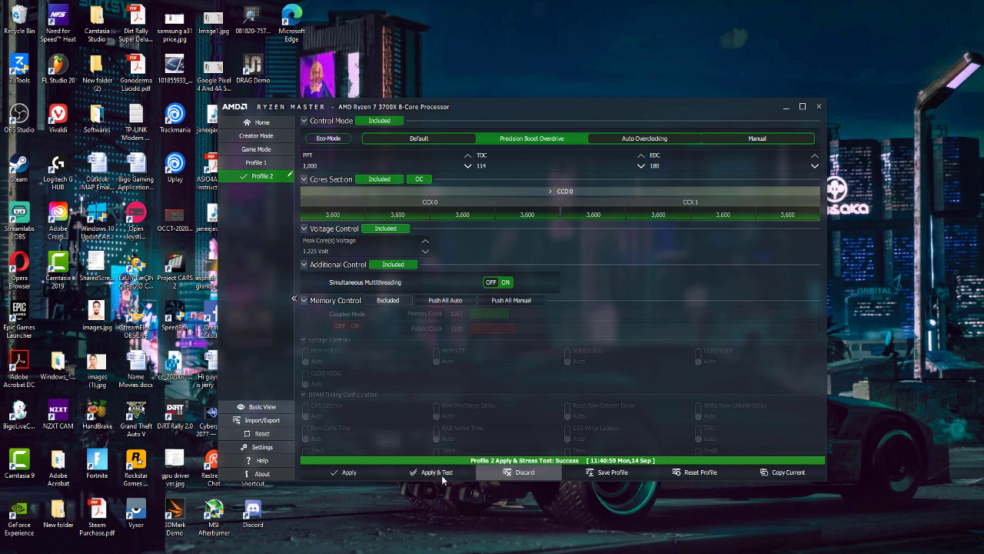
- Return Ryzen Master to Home, reposition its window, and start Cinebench R20 from the Start menu
click(254, 123)
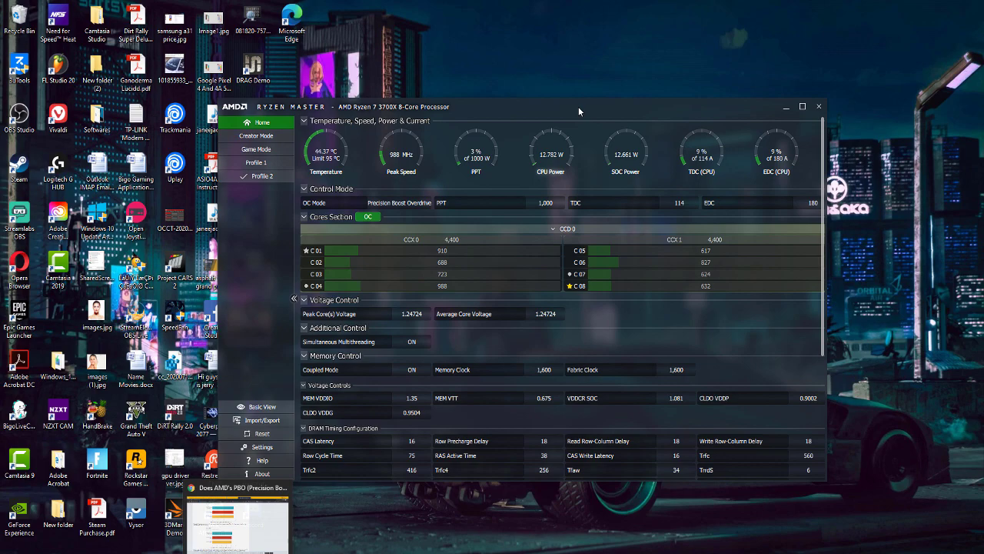
drag(535, 109, 607, 98)
key(super)
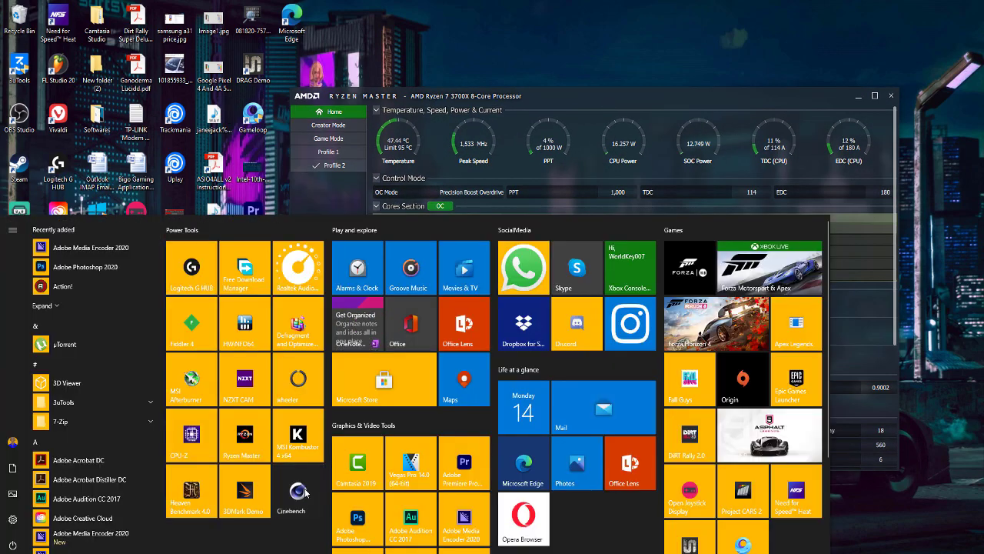
click(341, 360)
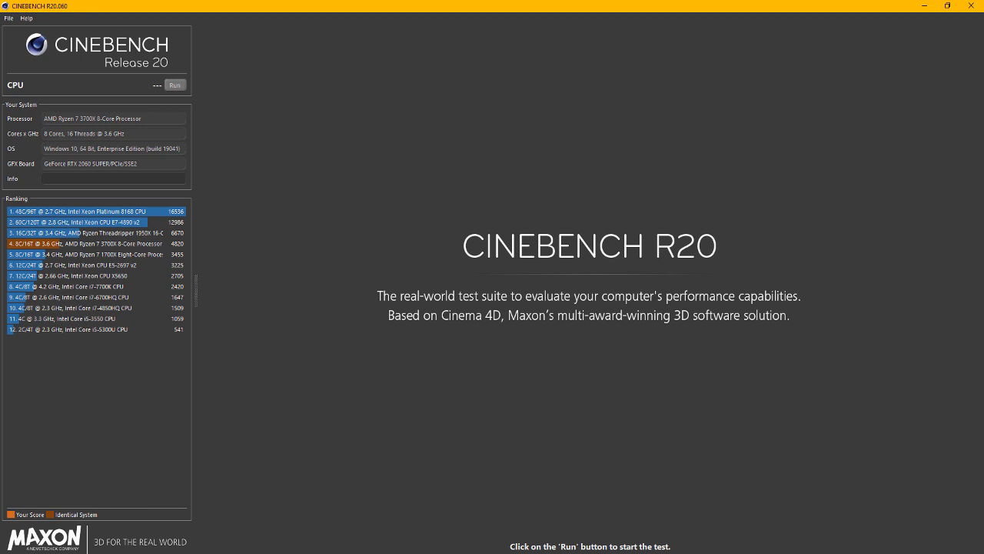
- Run the Cinebench R20 CPU benchmark to a 4618 pts score while watching Ryzen Master
key(alt+Tab)
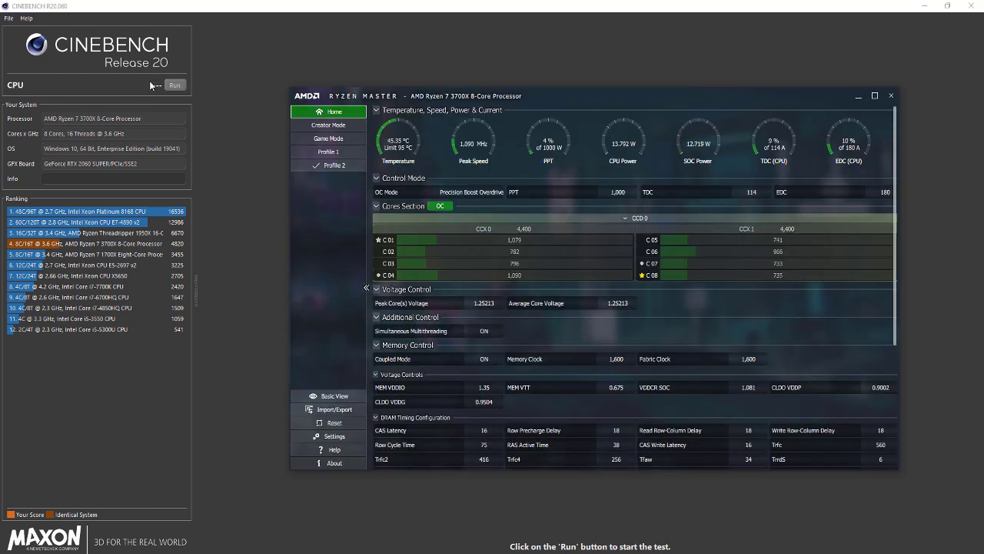
key(alt+Tab)
click(174, 85)
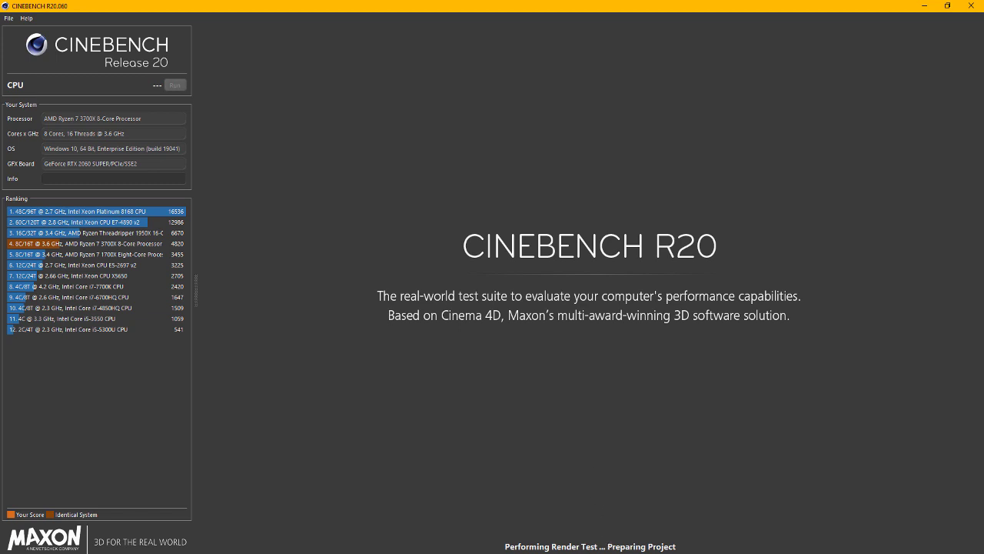
key(alt+Tab)
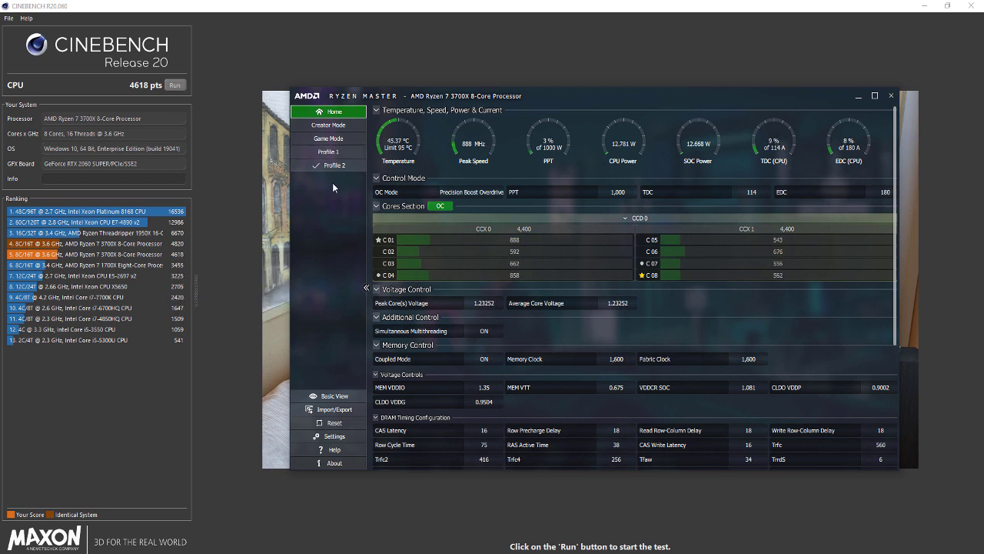
- Open Profile 2 and flip its control mode to Default and back to Precision Boost Overdrive
click(332, 164)
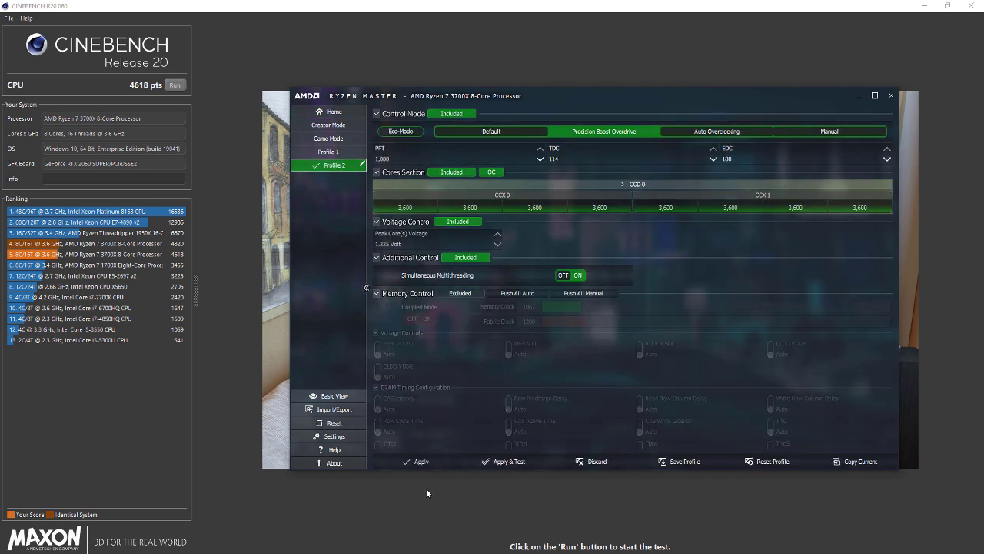
click(496, 129)
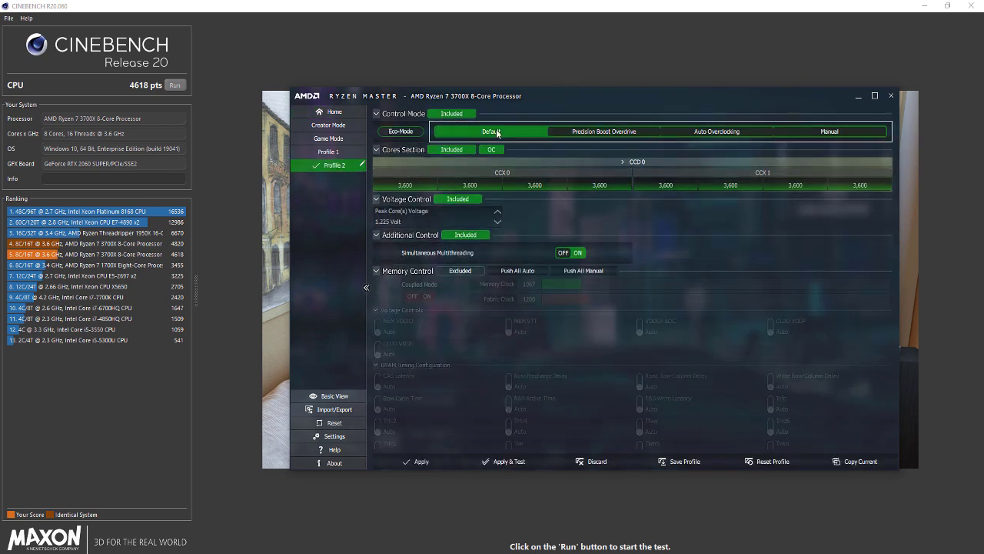
click(614, 133)
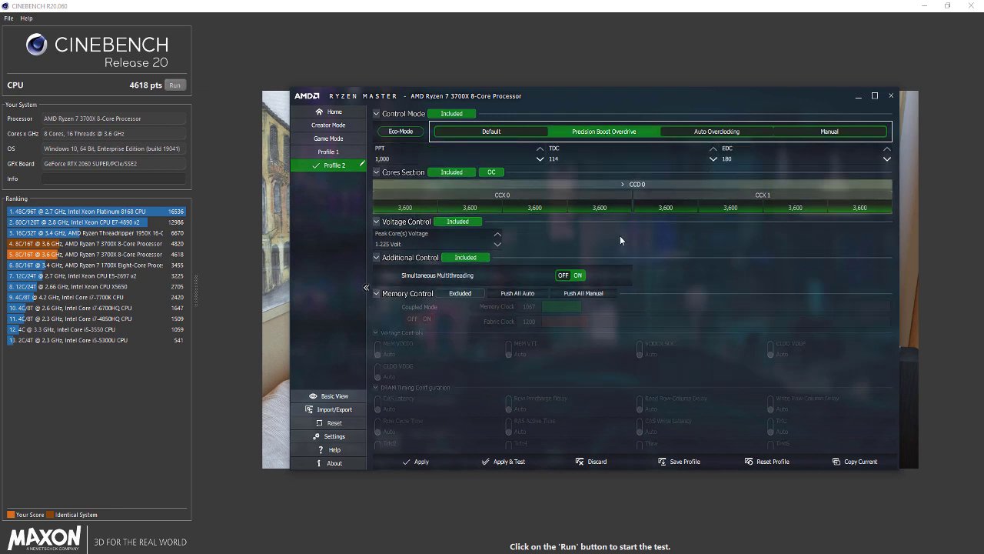
- Set Profile 2's control mode to Auto Overclocking, with Boost Override CPU at 100
click(717, 134)
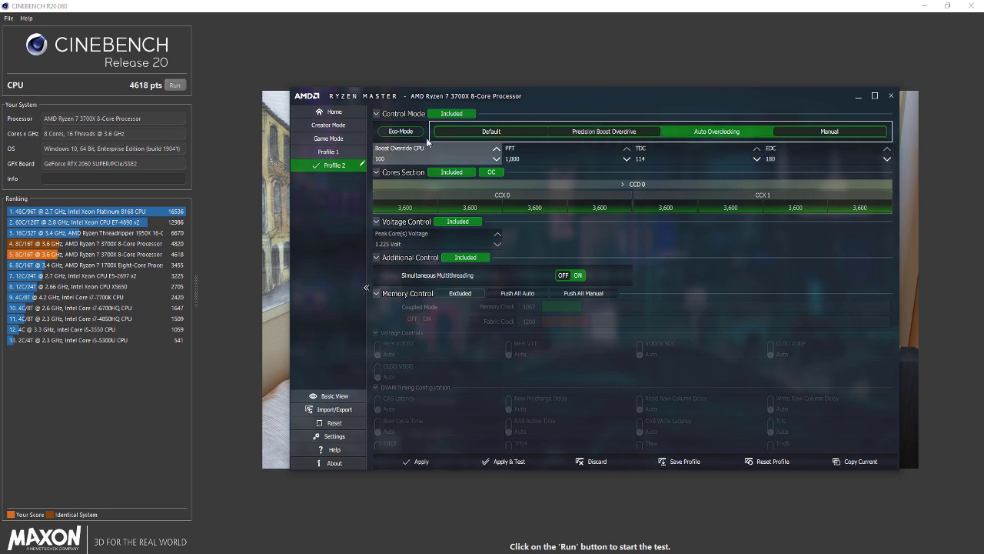
click(388, 160)
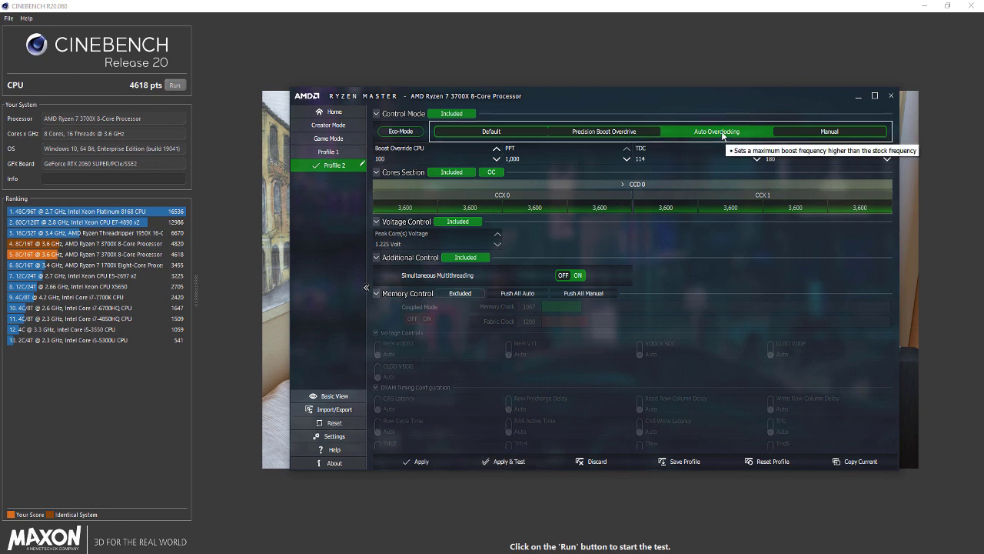
click(620, 133)
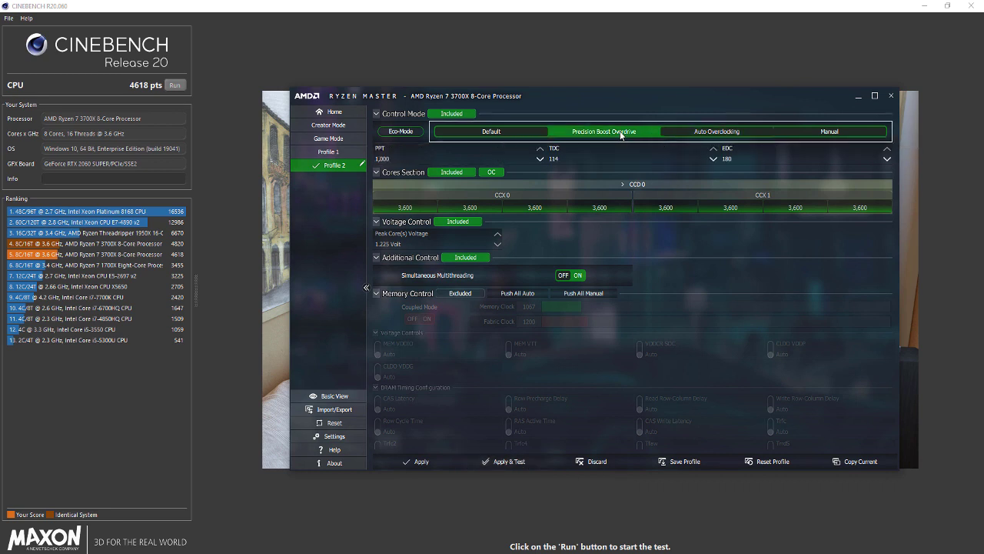
click(718, 134)
click(821, 134)
click(502, 136)
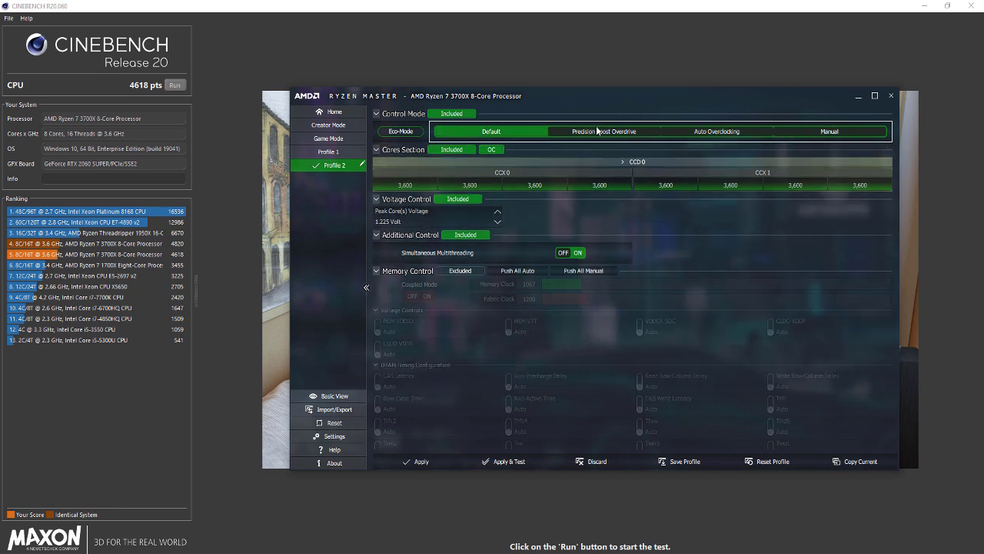
click(635, 136)
click(698, 135)
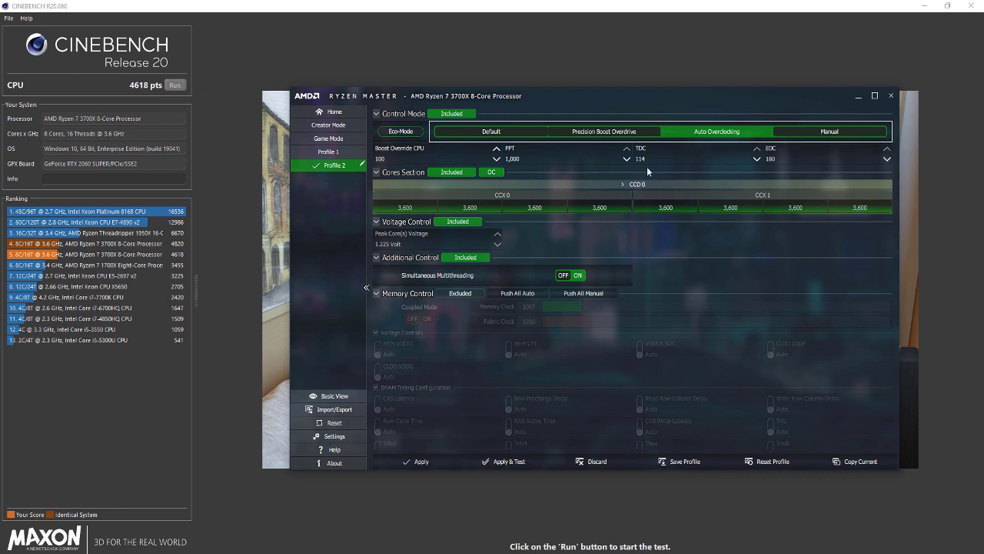
click(390, 159)
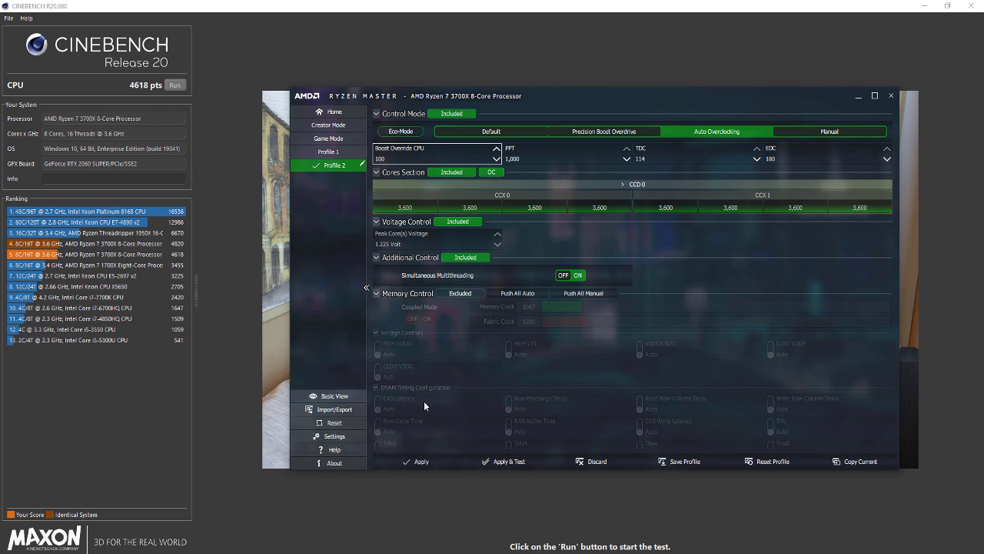
- Apply & Test the Auto Overclocking profile, triggering the Windows restart confirmation
click(513, 462)
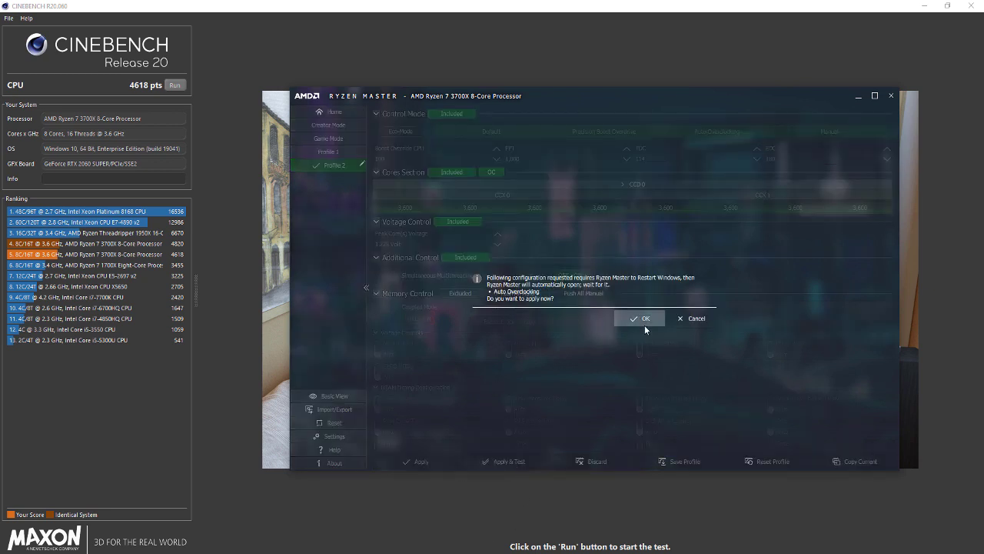